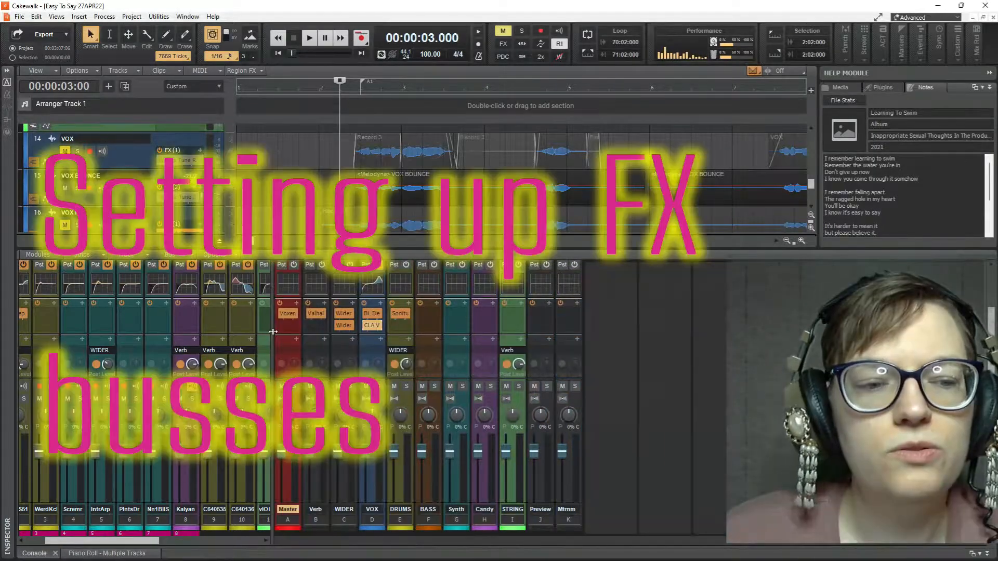
Step: Select the Synth, STRING and VOX buses in turn and widen the bus section of the console
{"action": "left_click_drag", "start_coordinate": [273, 336], "coordinate": [388, 343]}
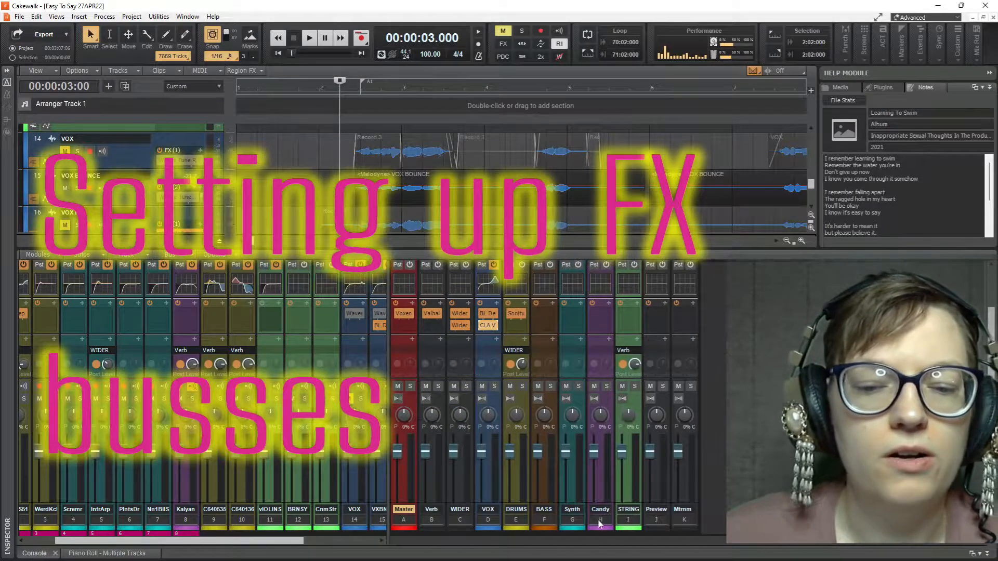
{"action": "left_click", "coordinate": [572, 512]}
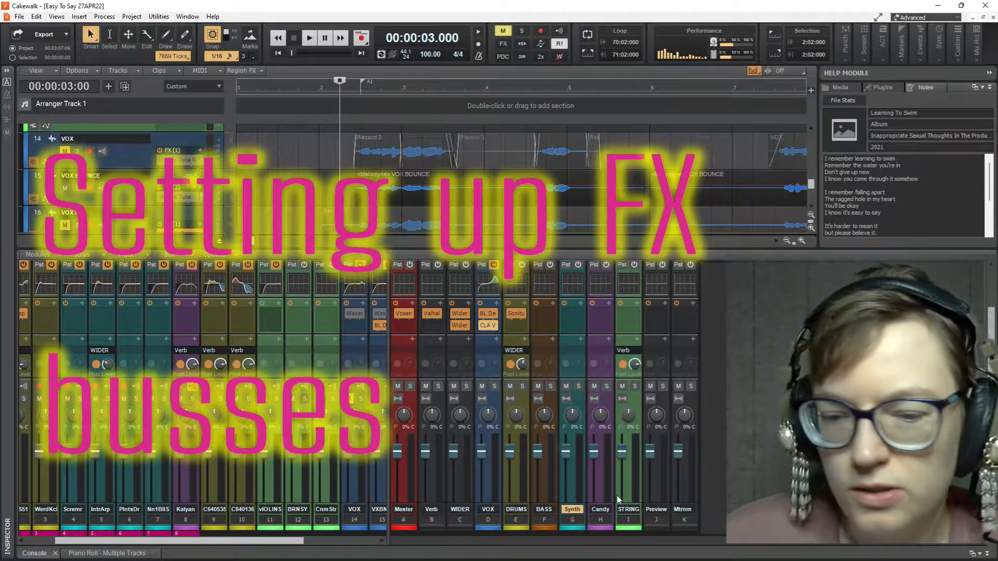
{"action": "left_click", "coordinate": [627, 512]}
{"action": "left_click", "coordinate": [492, 512]}
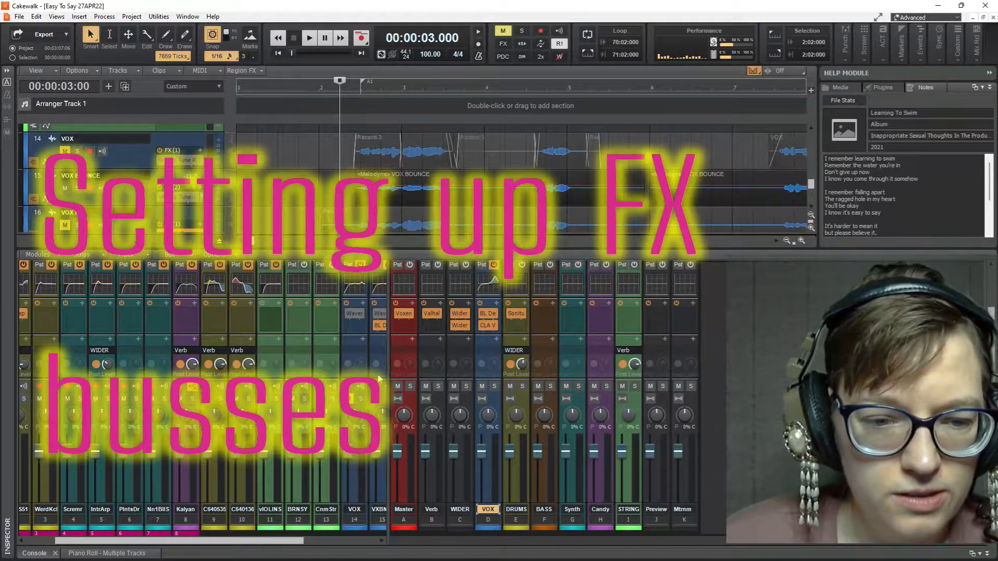
{"action": "left_click_drag", "start_coordinate": [388, 361], "coordinate": [226, 362]}
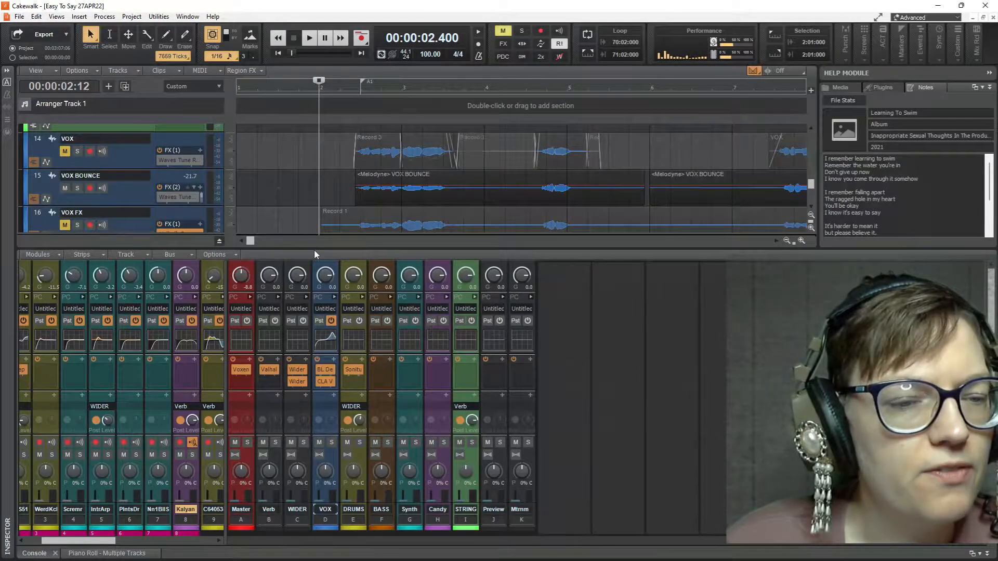
Step: Enlarge the track view above the console and look through the project's full track list
{"action": "left_click_drag", "start_coordinate": [314, 248], "coordinate": [348, 403]}
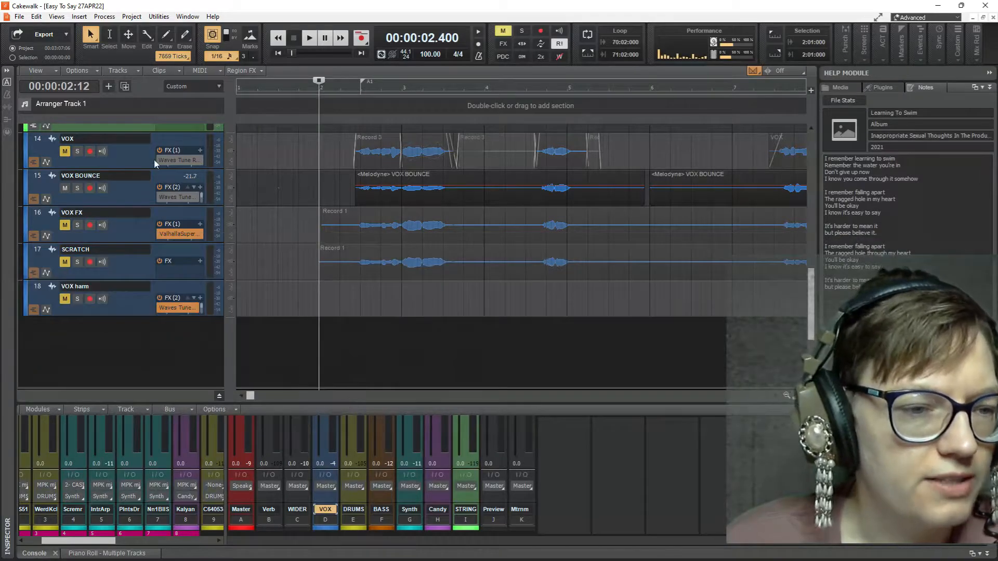
{"action": "scroll", "coordinate": [182, 254], "scroll_direction": "up", "scroll_amount": 10}
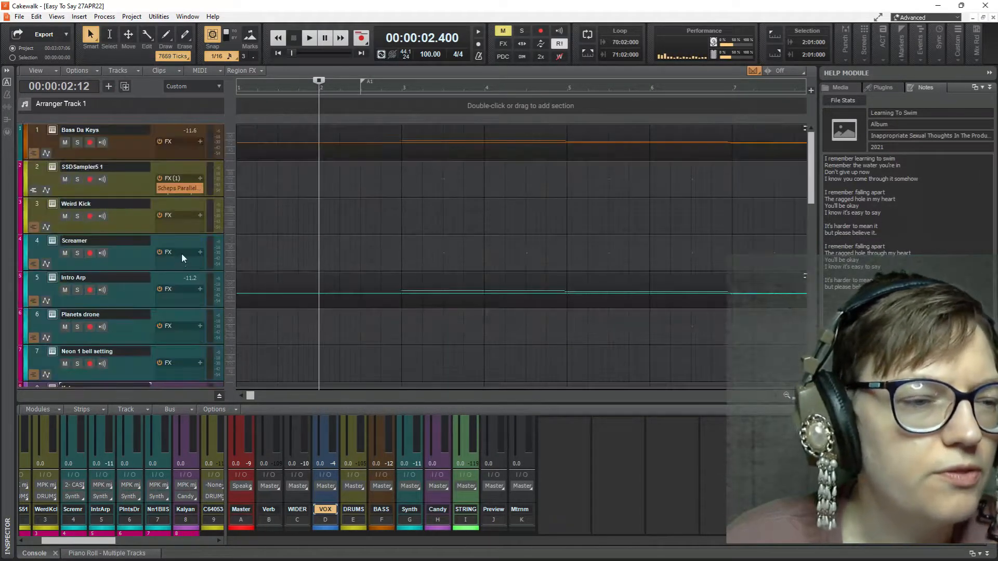
{"action": "scroll", "coordinate": [161, 256], "scroll_direction": "down", "scroll_amount": 10}
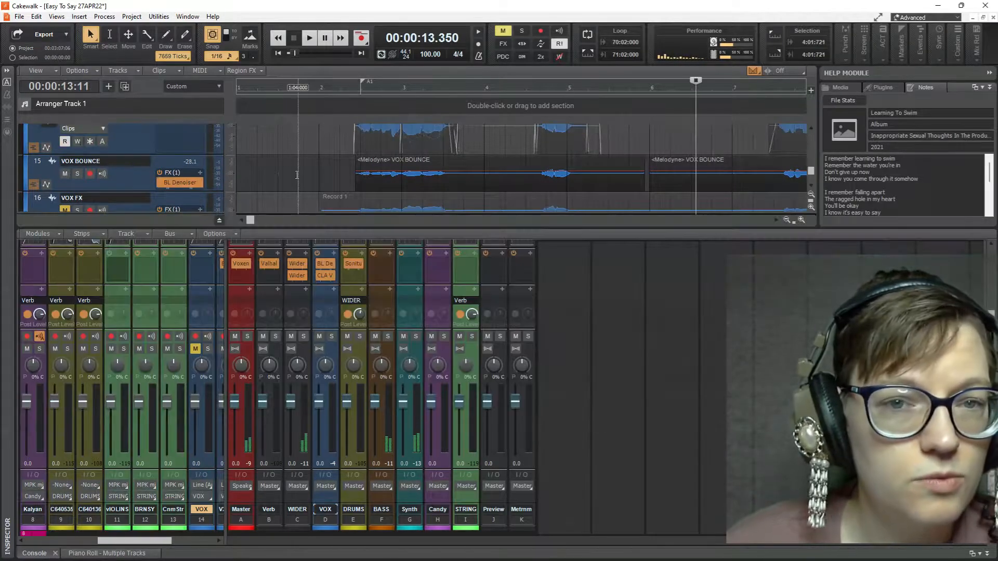
Step: Play the song from position 1:04:000 to hear the current mix, and stop playback
{"action": "left_click", "coordinate": [297, 174]}
{"action": "key", "text": "space"}
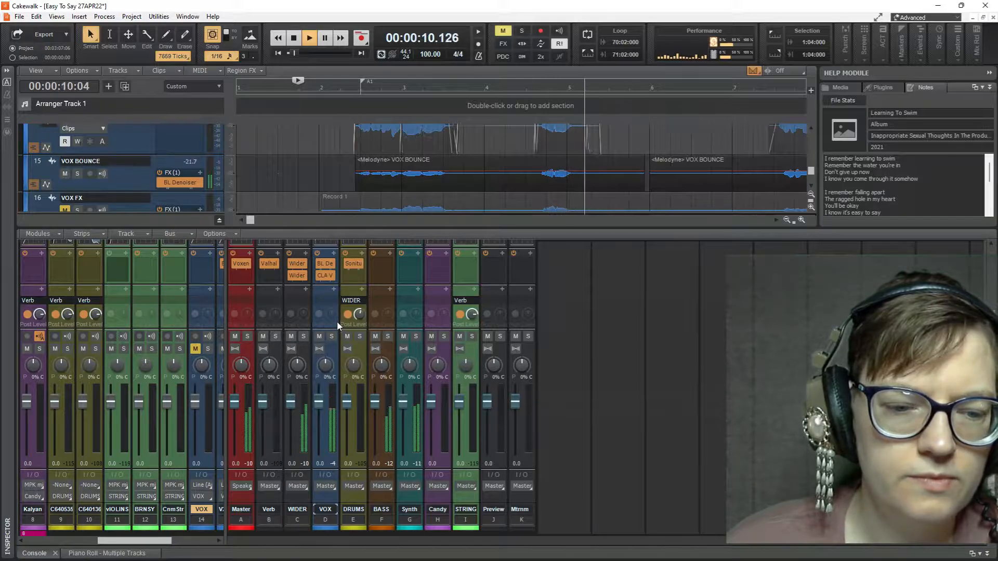
{"action": "key", "text": "space"}
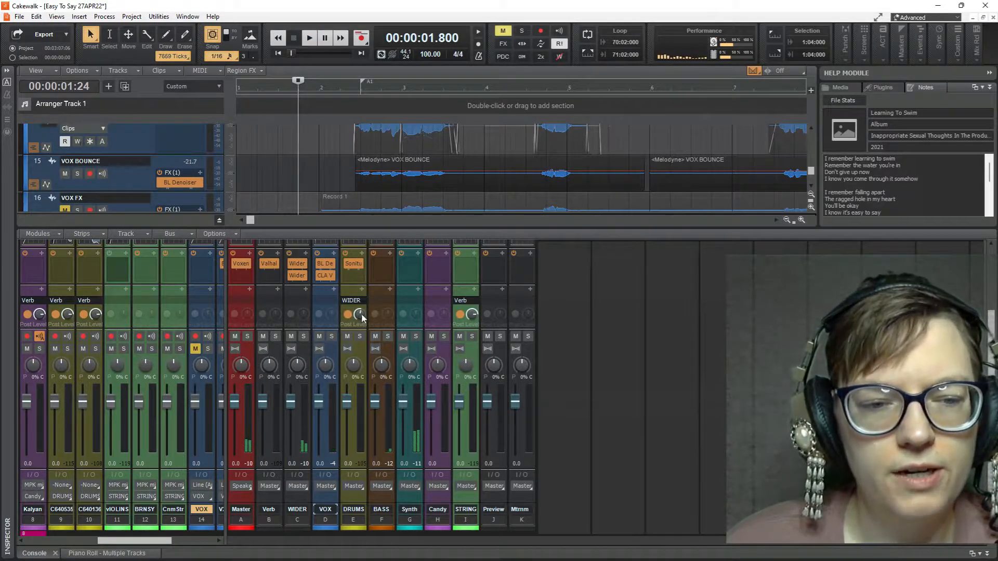
Step: Inspect the BL Denoiser and CLA Vocals effects on the VOX bus and the Valhalla effect on the Verb bus
{"action": "scroll", "coordinate": [343, 315], "scroll_direction": "up", "scroll_amount": 2}
{"action": "scroll", "coordinate": [340, 327], "scroll_direction": "up", "scroll_amount": 1}
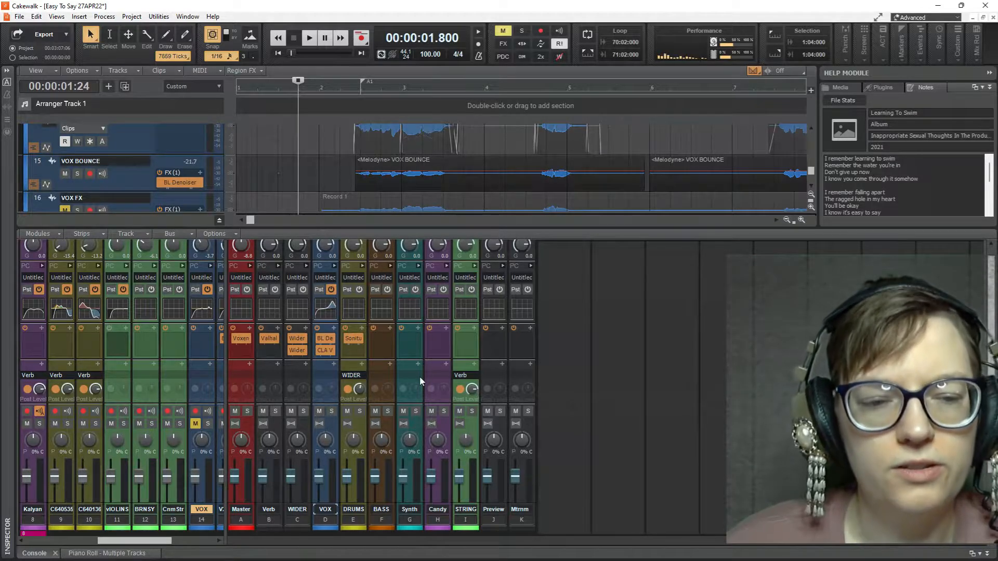
{"action": "left_click", "coordinate": [328, 341]}
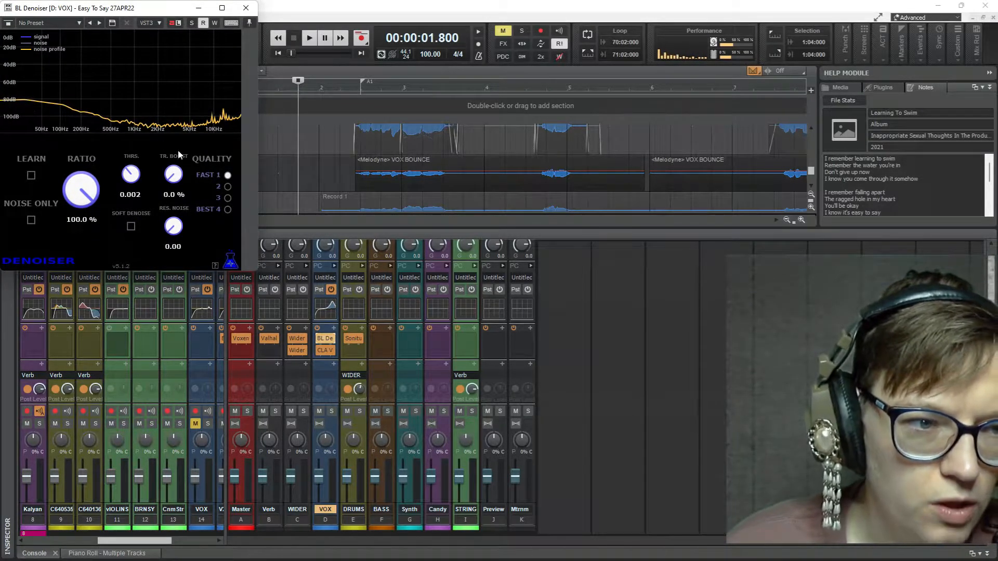
{"action": "left_click", "coordinate": [246, 7]}
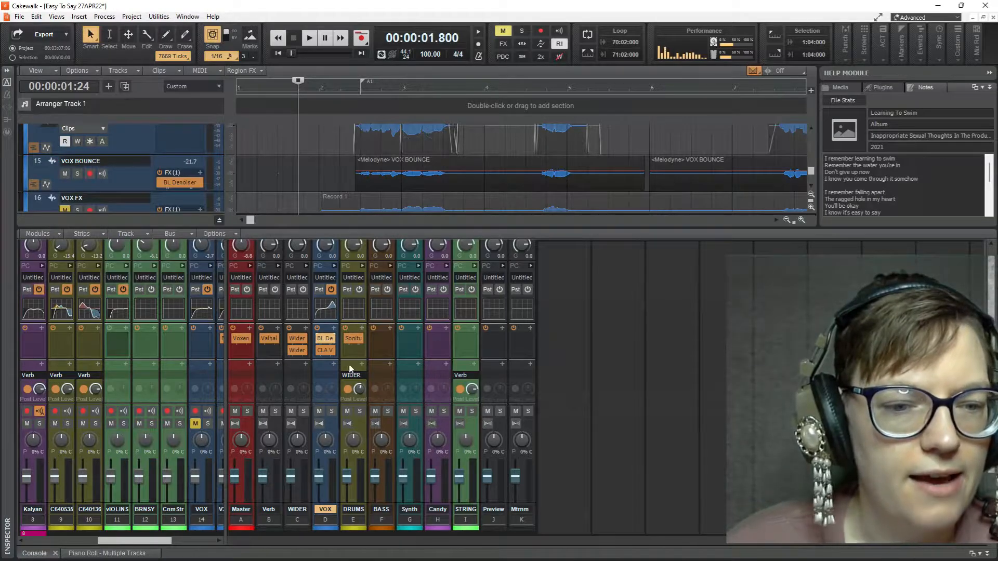
{"action": "left_click", "coordinate": [328, 350]}
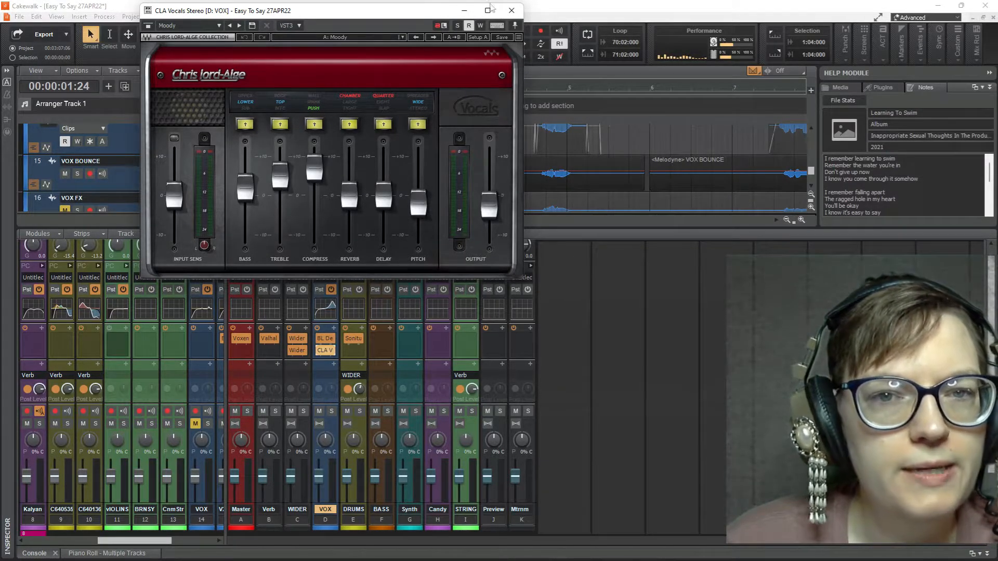
{"action": "left_click", "coordinate": [511, 11]}
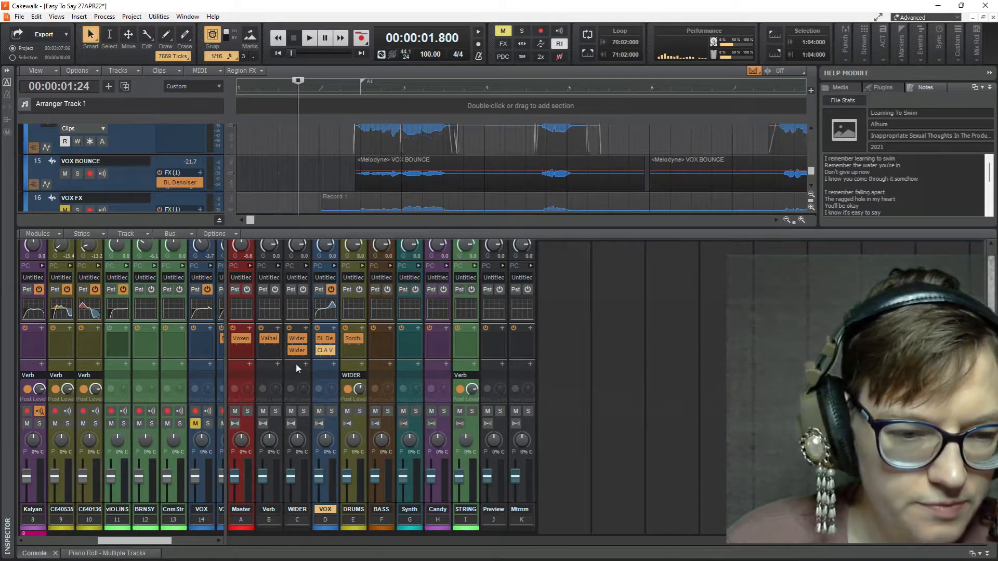
{"action": "double_click", "coordinate": [269, 338]}
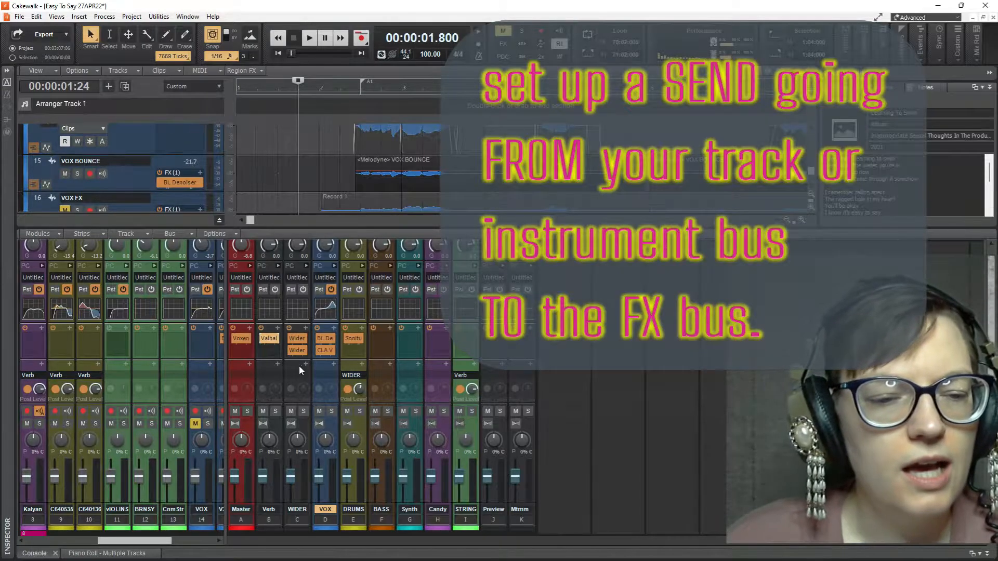
Step: Add a send from the VOX bus to the Verb bus
{"action": "left_click", "coordinate": [333, 364]}
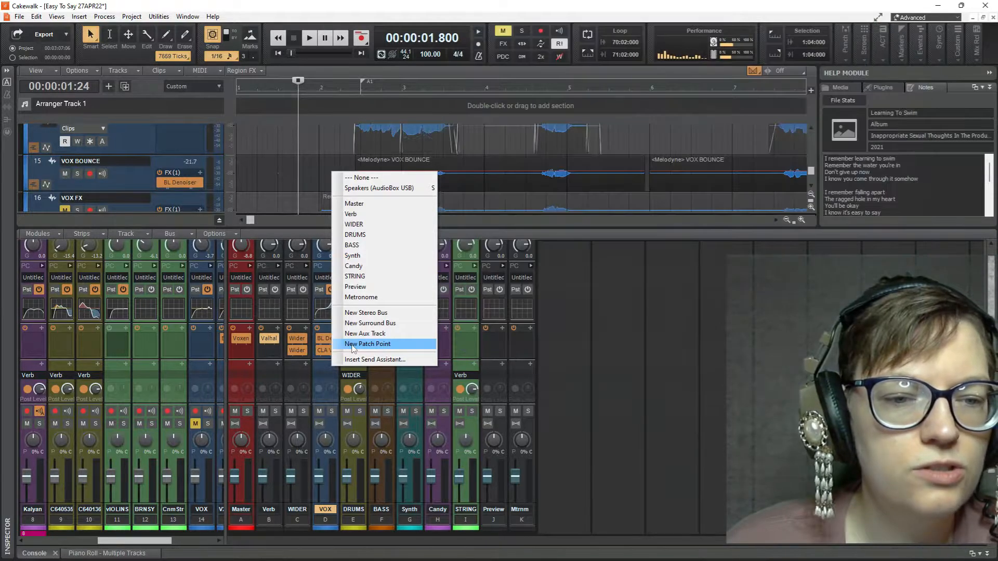
{"action": "left_click", "coordinate": [380, 221]}
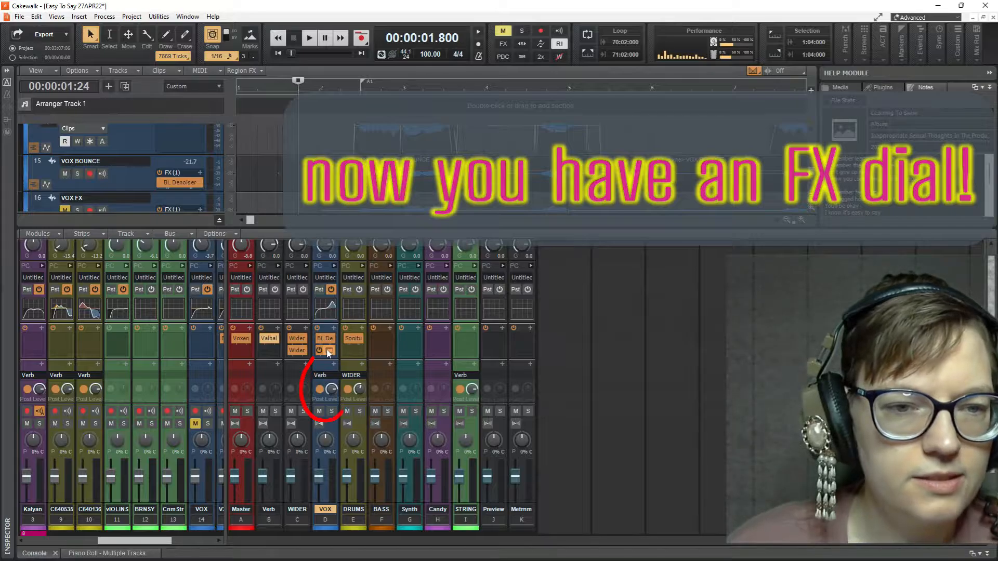
Step: Audition the VOX bus's Verb send during playback, raising its level first and comparing it with a level of -20.5
{"action": "key", "text": "space"}
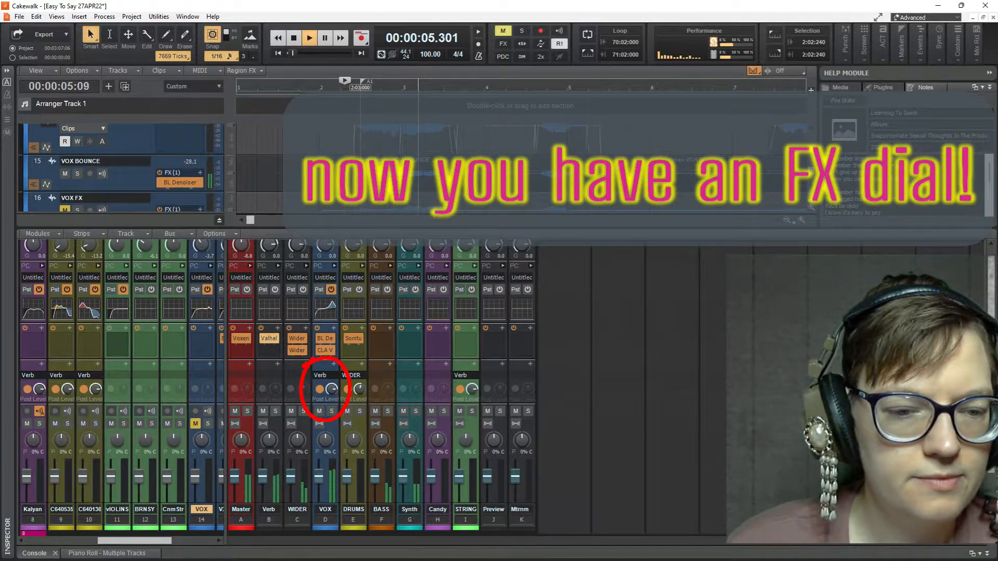
{"action": "mouse_move", "coordinate": [331, 391]}
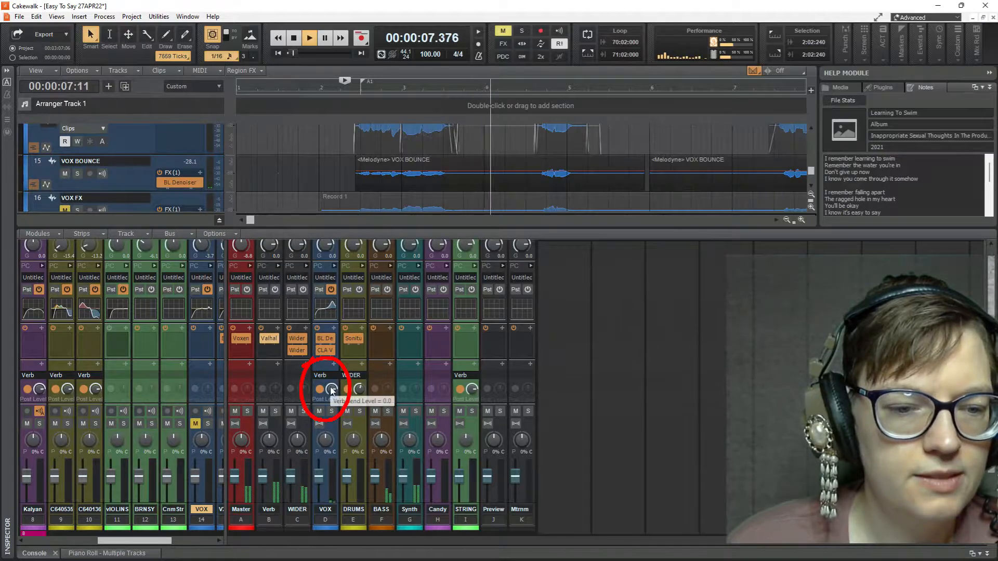
{"action": "left_click_drag", "start_coordinate": [331, 391], "coordinate": [331, 366]}
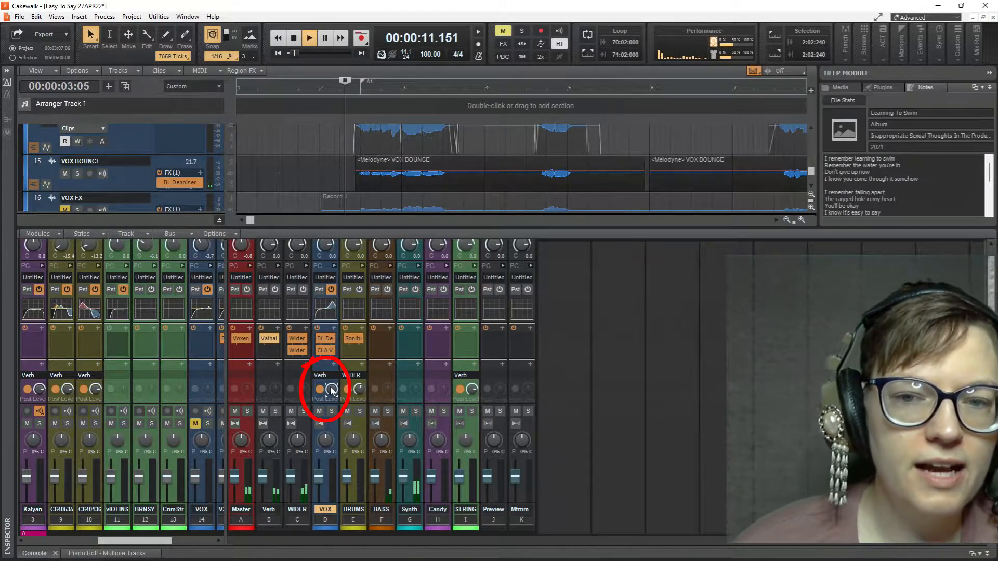
{"action": "key", "text": "space"}
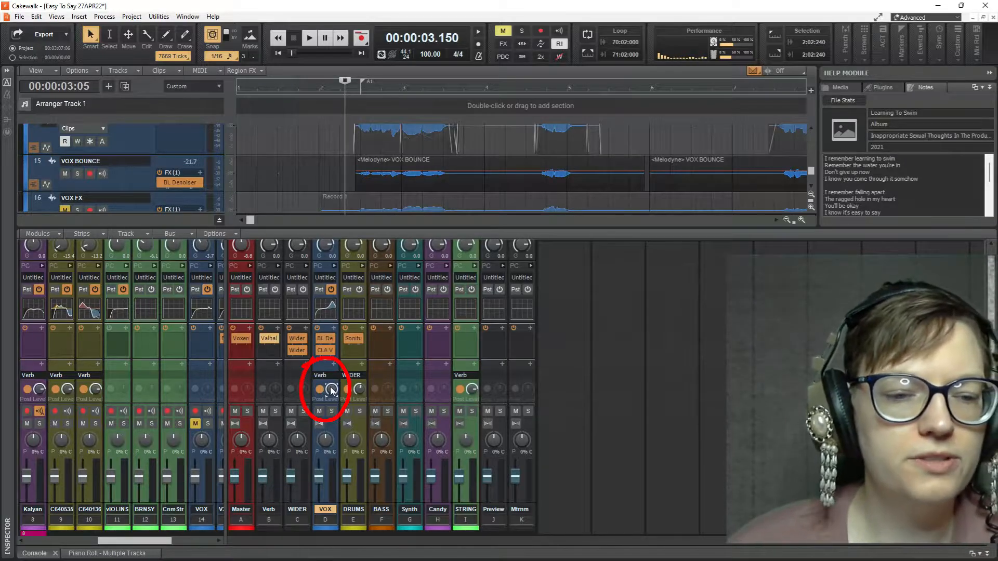
{"action": "key", "text": "space"}
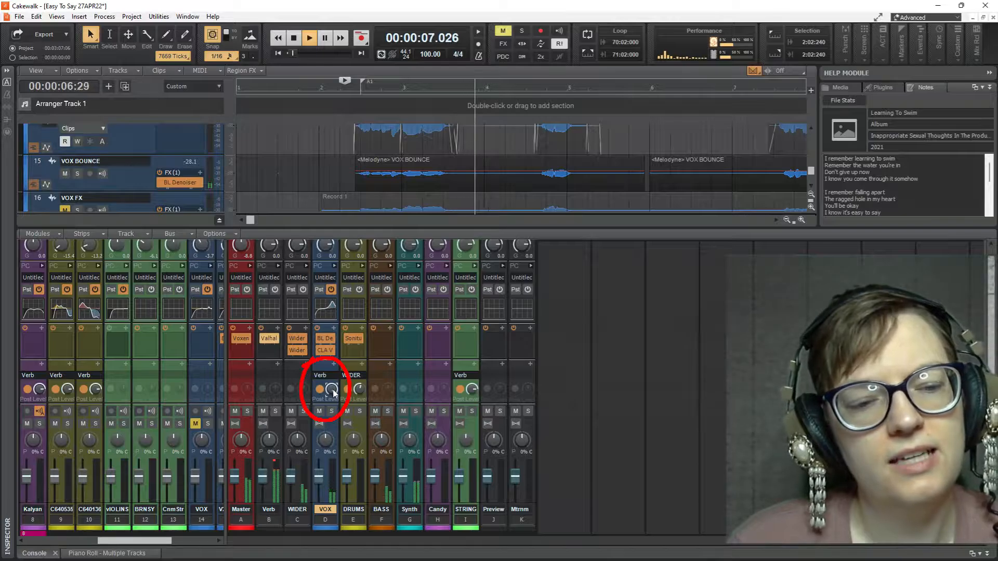
{"action": "key", "text": "space"}
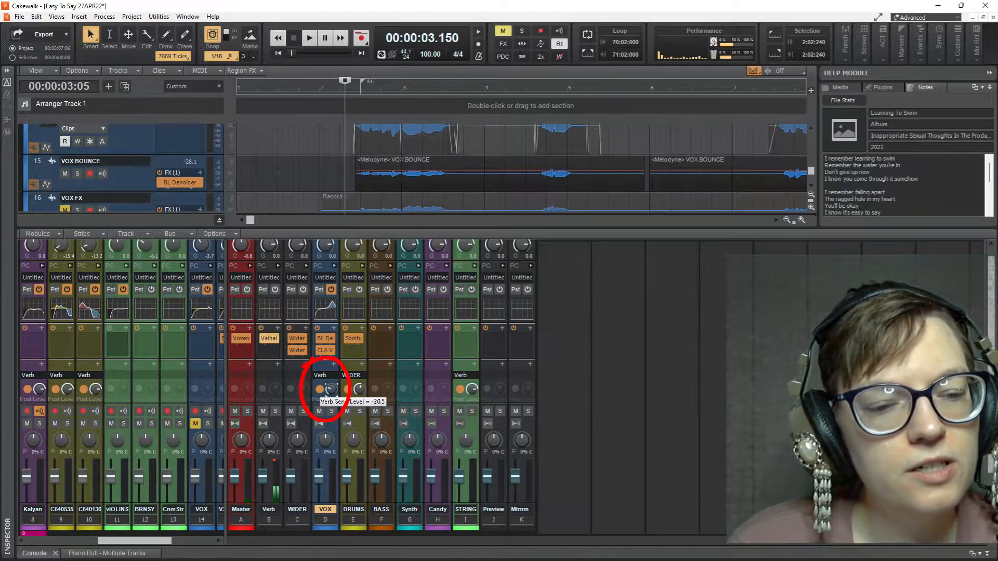
{"action": "key", "text": "space"}
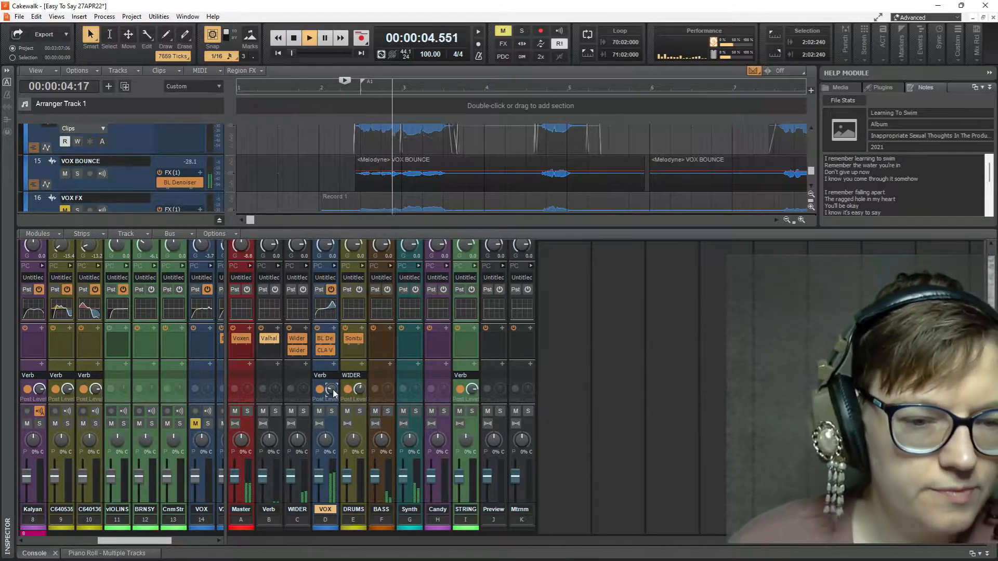
{"action": "key", "text": "space"}
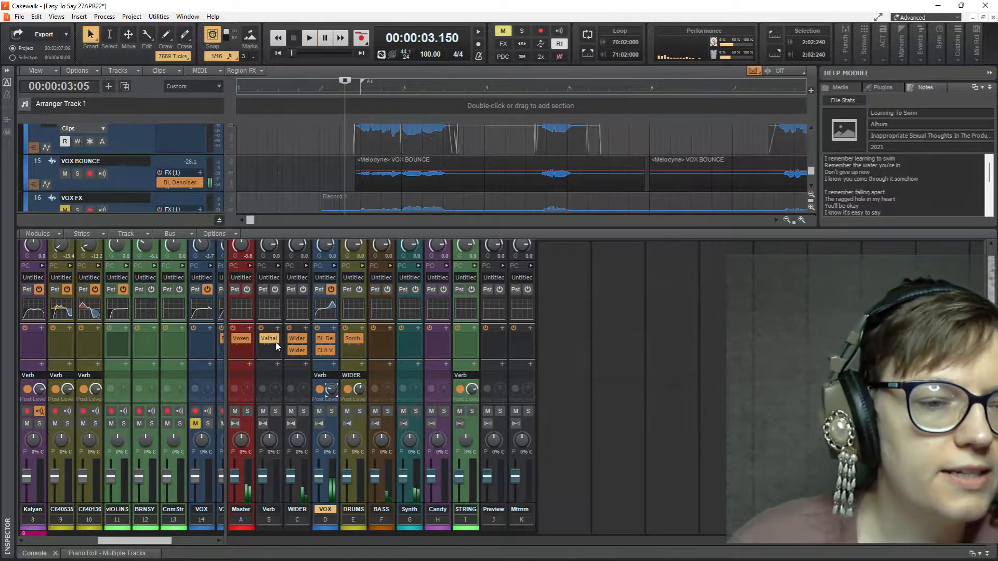
Step: Set the Mix of ValhallaSupermassive on the Verb bus to 100 % and check the setting in the plug-in again
{"action": "double_click", "coordinate": [269, 338]}
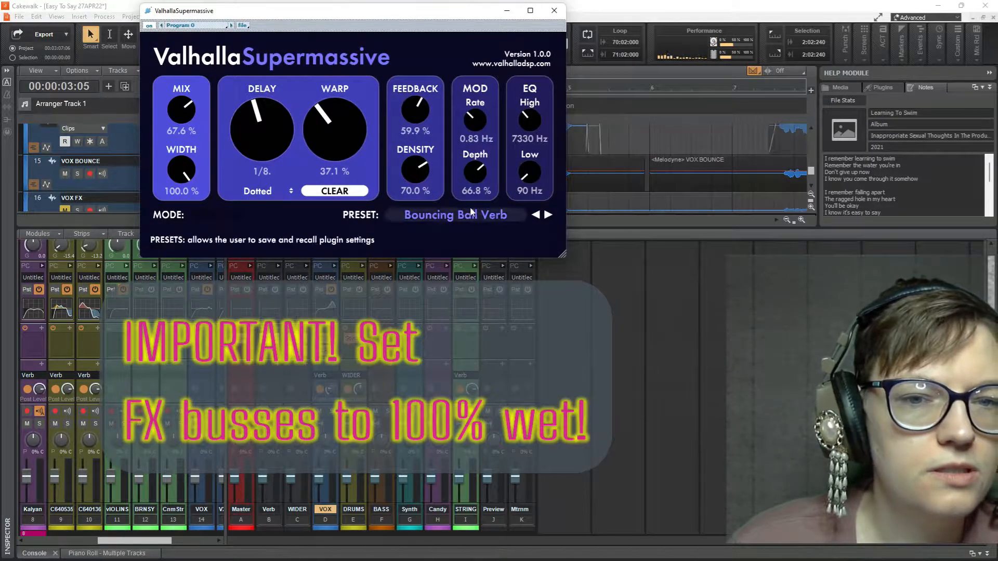
{"action": "left_click_drag", "start_coordinate": [190, 108], "coordinate": [218, 5]}
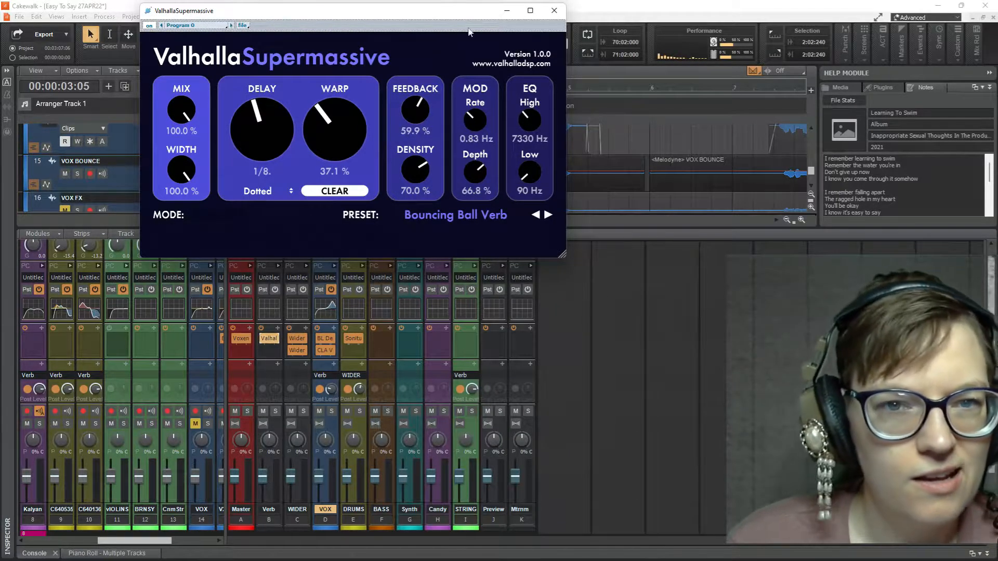
{"action": "left_click", "coordinate": [554, 10]}
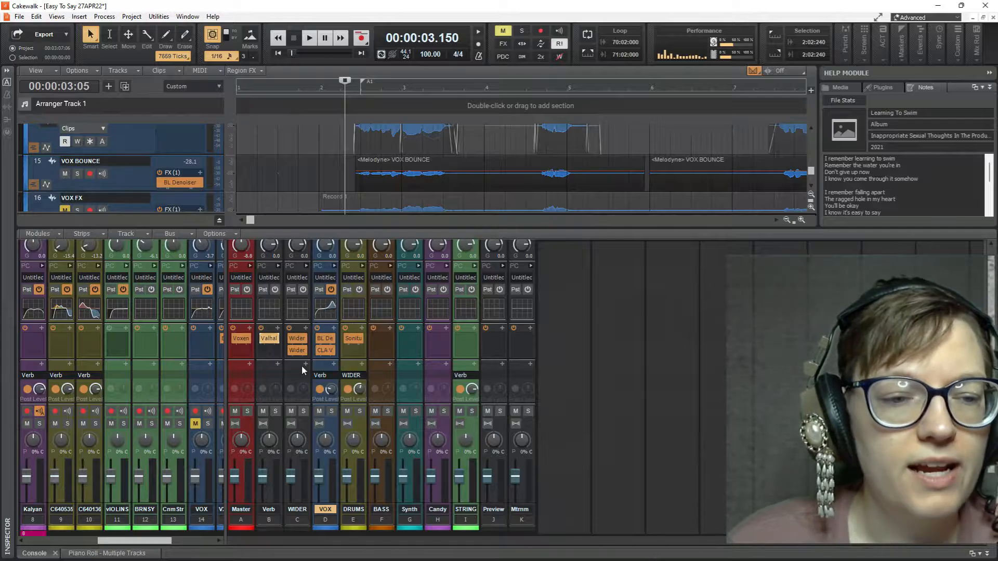
{"action": "left_click", "coordinate": [272, 339]}
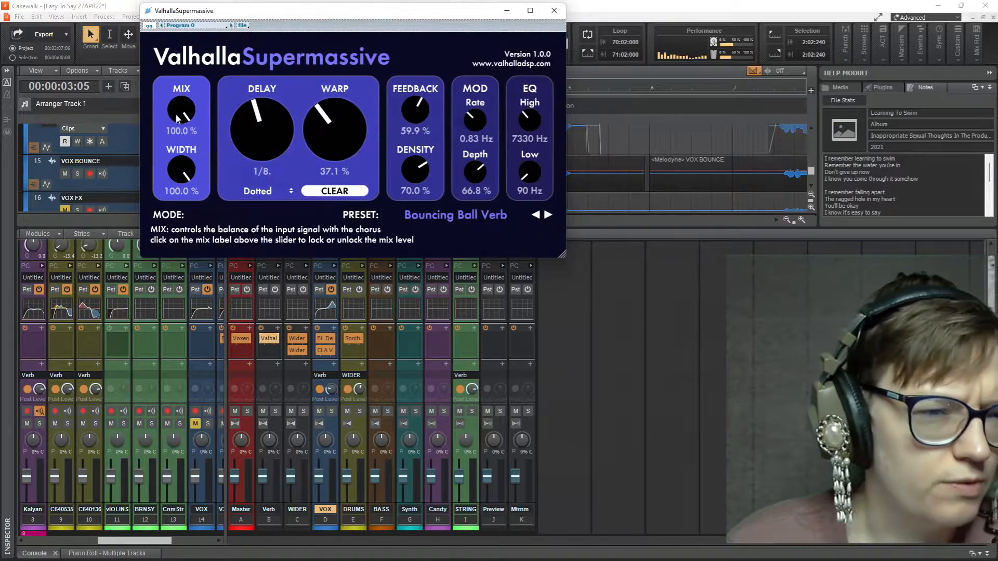
{"action": "left_click_drag", "start_coordinate": [176, 107], "coordinate": [186, 142]}
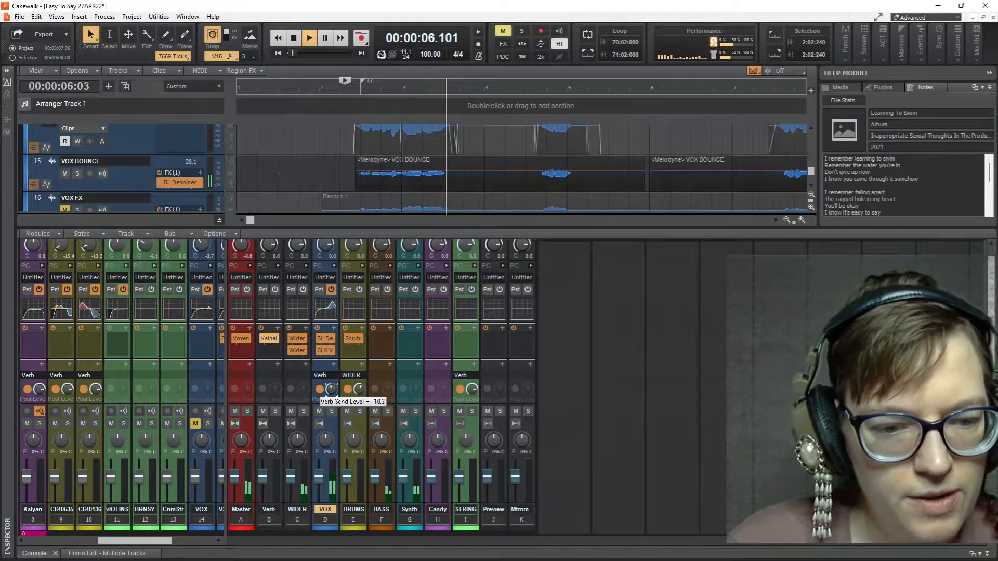
Step: Vary the VOX bus's Verb send level during playback, leave it at -8.6 and stop the song
{"action": "left_click_drag", "start_coordinate": [331, 389], "coordinate": [332, 365]}
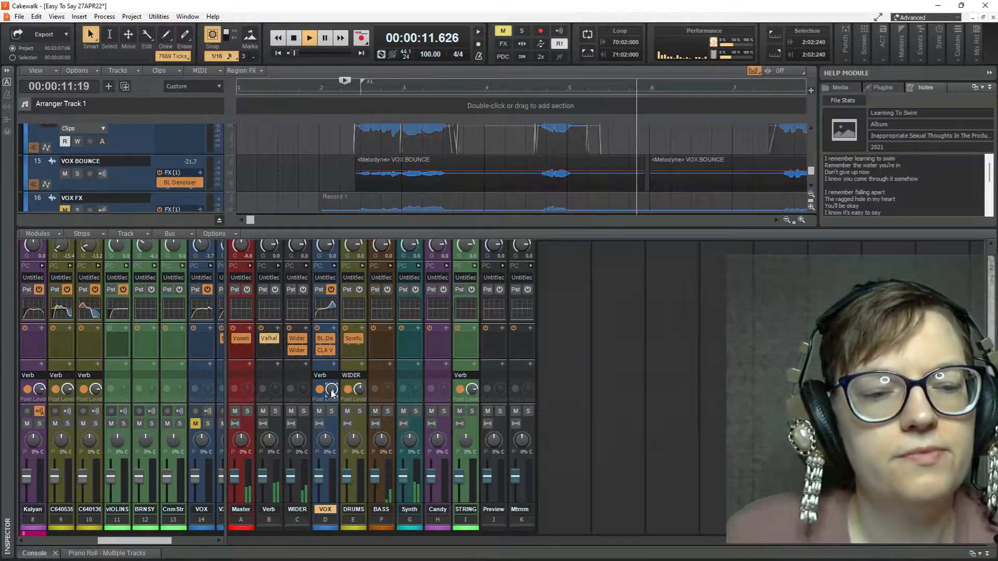
{"action": "key", "text": "space"}
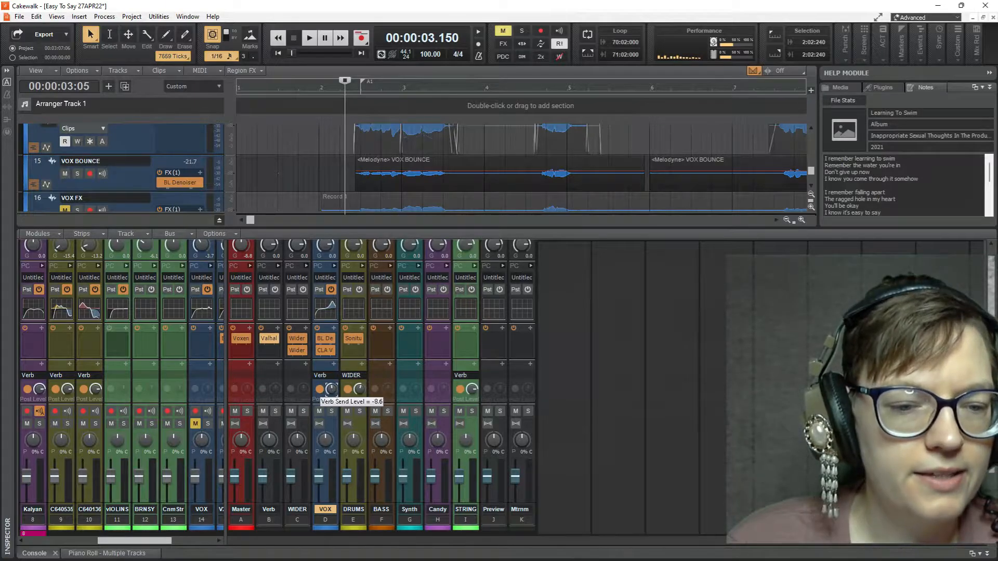
Step: Expand the VOX bus strip, enable automation writing on it and lower its Verb send level to -55.1
{"action": "left_click", "coordinate": [334, 266]}
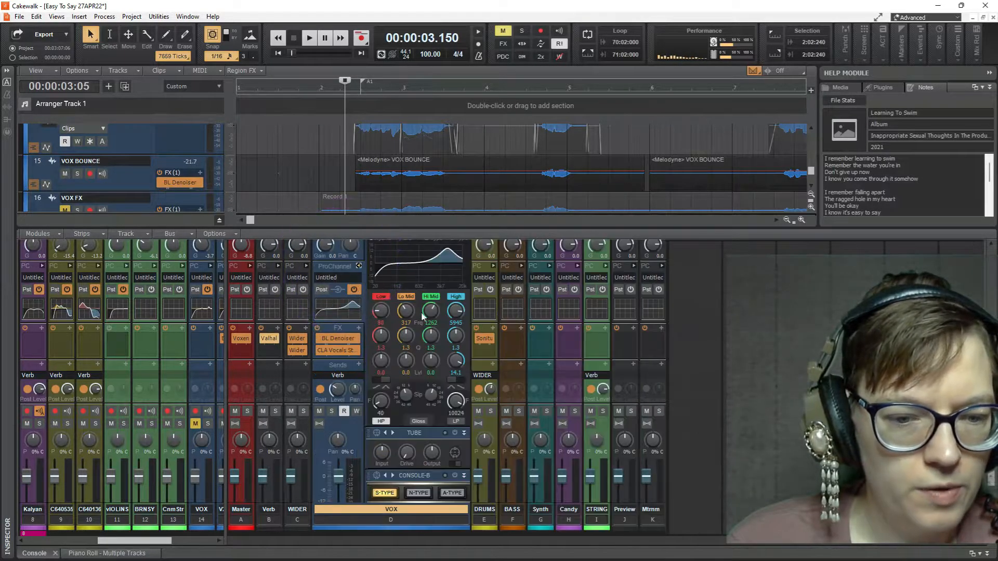
{"action": "left_click", "coordinate": [356, 411]}
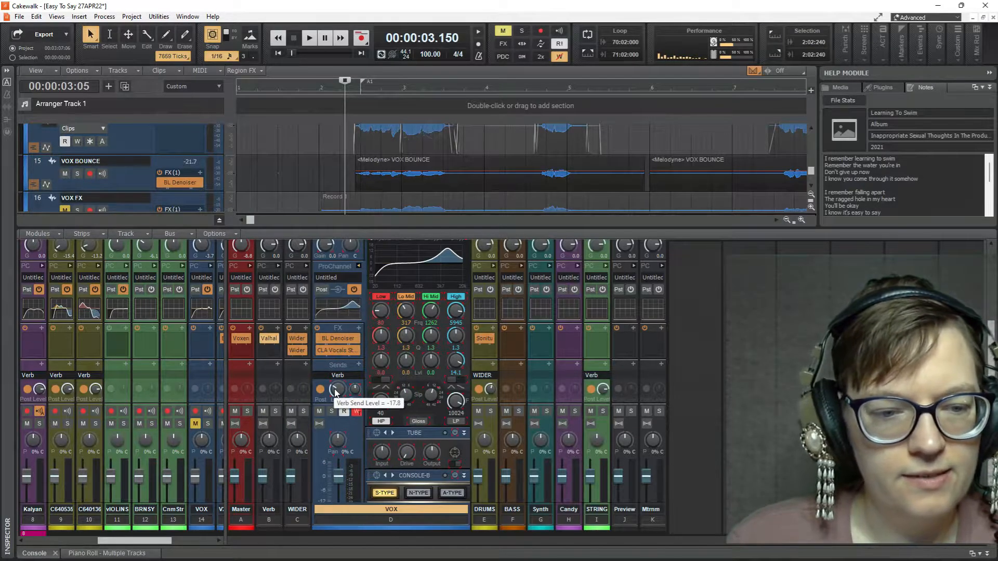
{"action": "left_click_drag", "start_coordinate": [335, 390], "coordinate": [335, 391]}
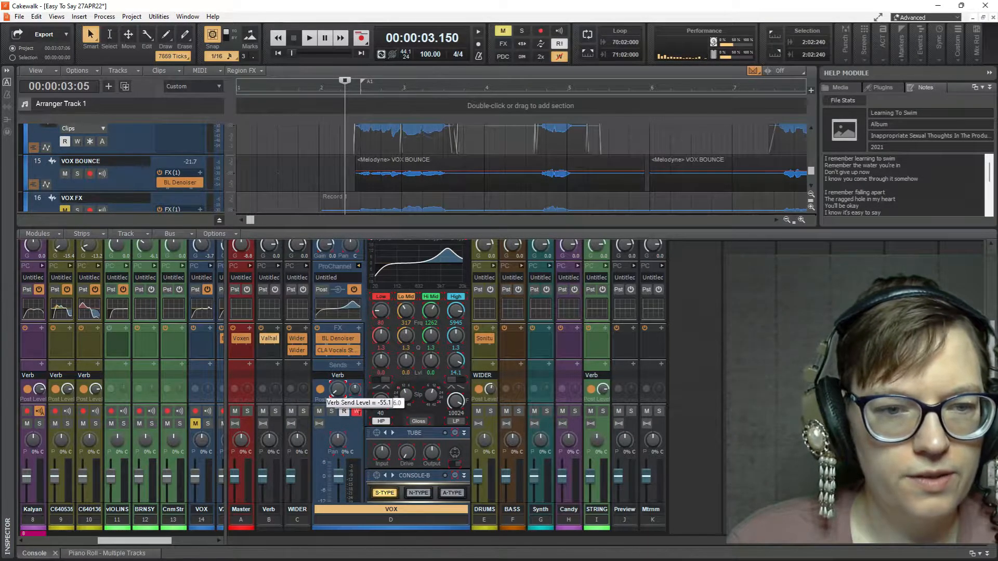
Step: Record a rise in the VOX bus's Verb send level as automation during playback, and replay the passage to check it
{"action": "key", "text": "space"}
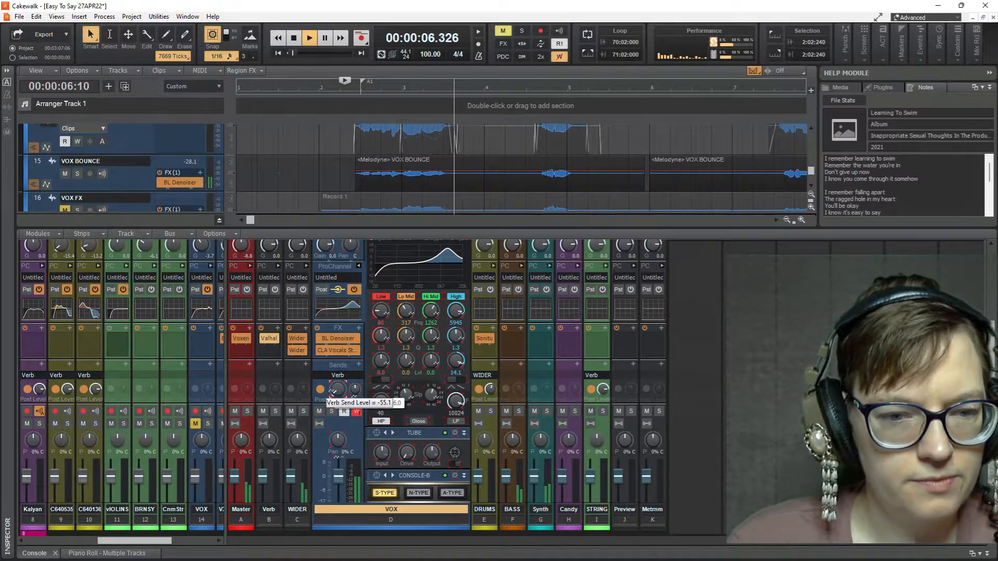
{"action": "left_click_drag", "start_coordinate": [337, 390], "coordinate": [337, 364]}
{"action": "key", "text": "space"}
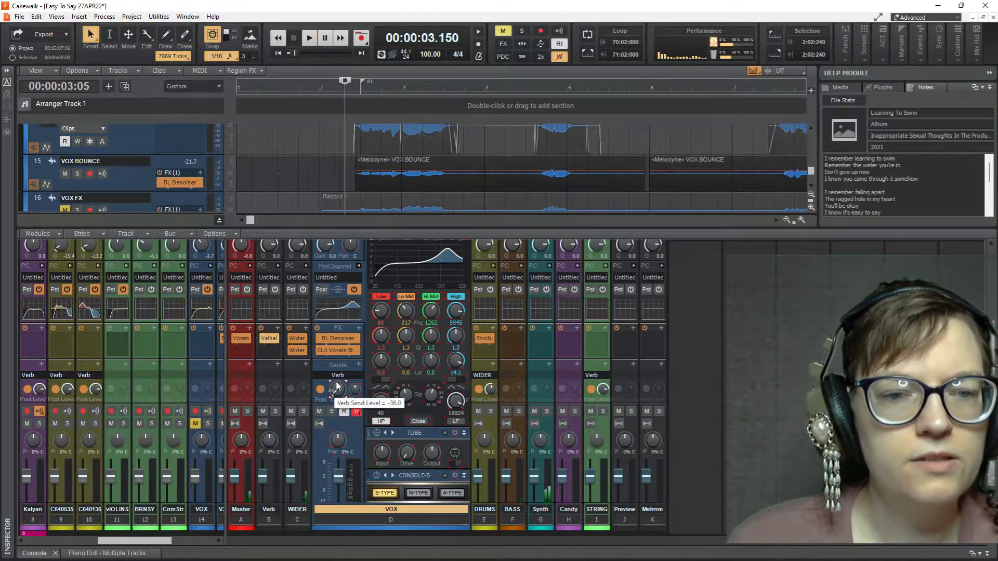
{"action": "key", "text": "space"}
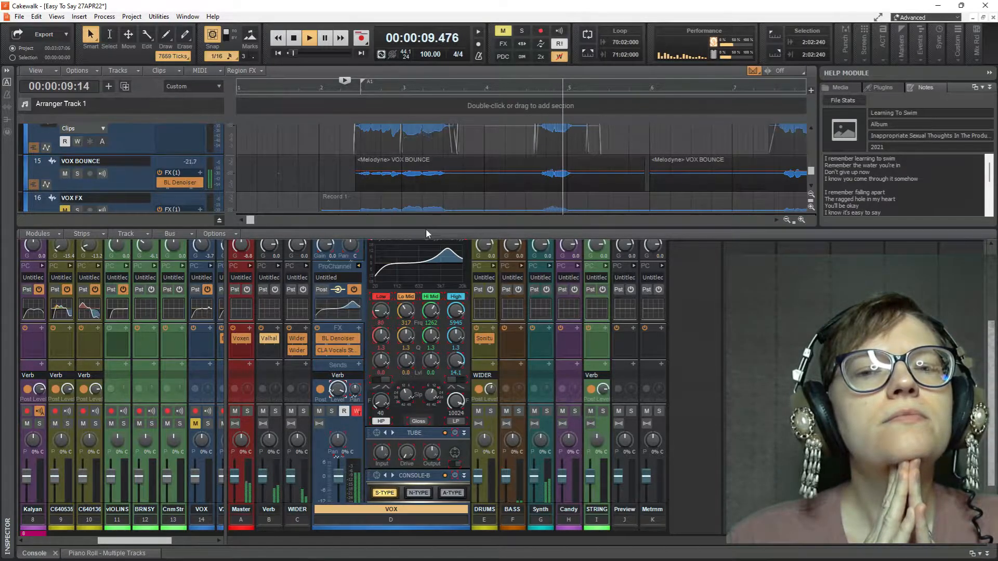
{"action": "key", "text": "space"}
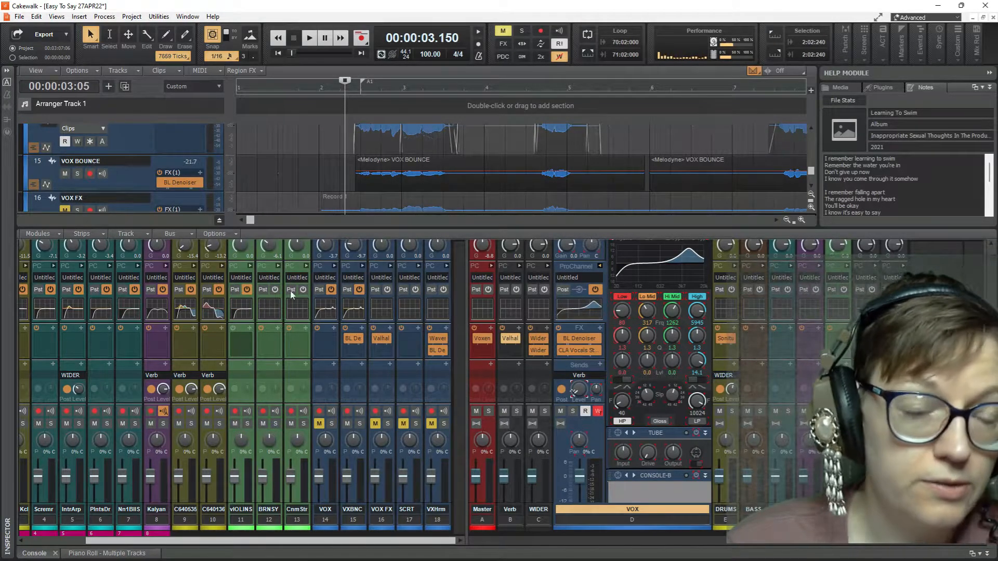
Step: Adjust the Verb send level of the C64 FX Filter Explosion 05 track during playback and widen the console's bus section
{"action": "scroll", "coordinate": [283, 153], "scroll_direction": "up", "scroll_amount": 5}
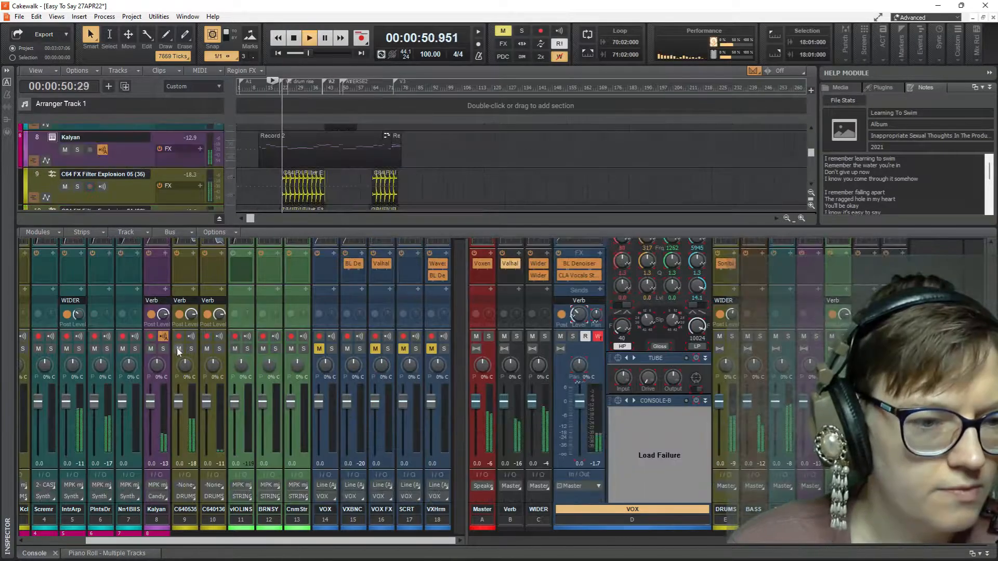
{"action": "left_click_drag", "start_coordinate": [190, 315], "coordinate": [190, 301]}
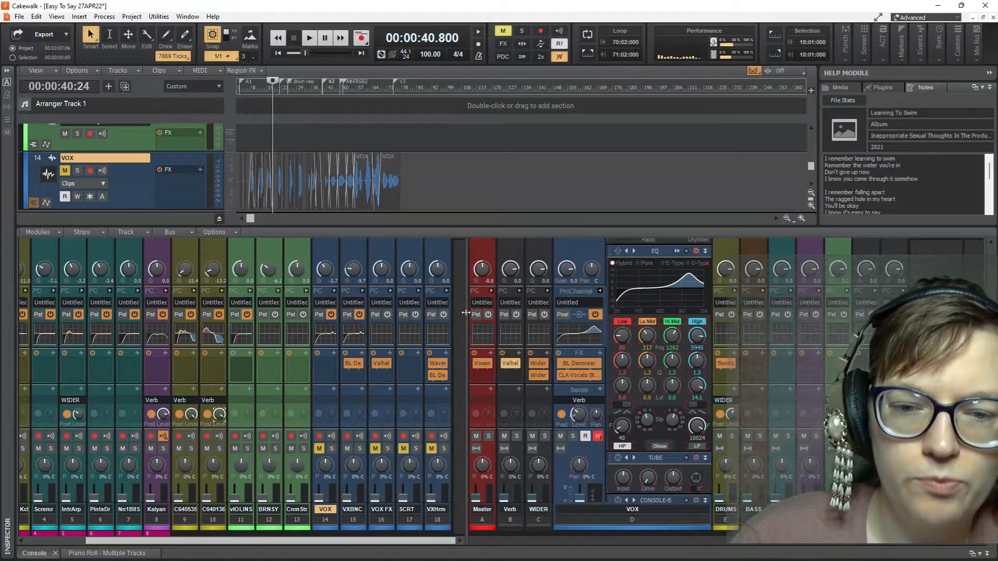
{"action": "left_click_drag", "start_coordinate": [465, 312], "coordinate": [263, 306]}
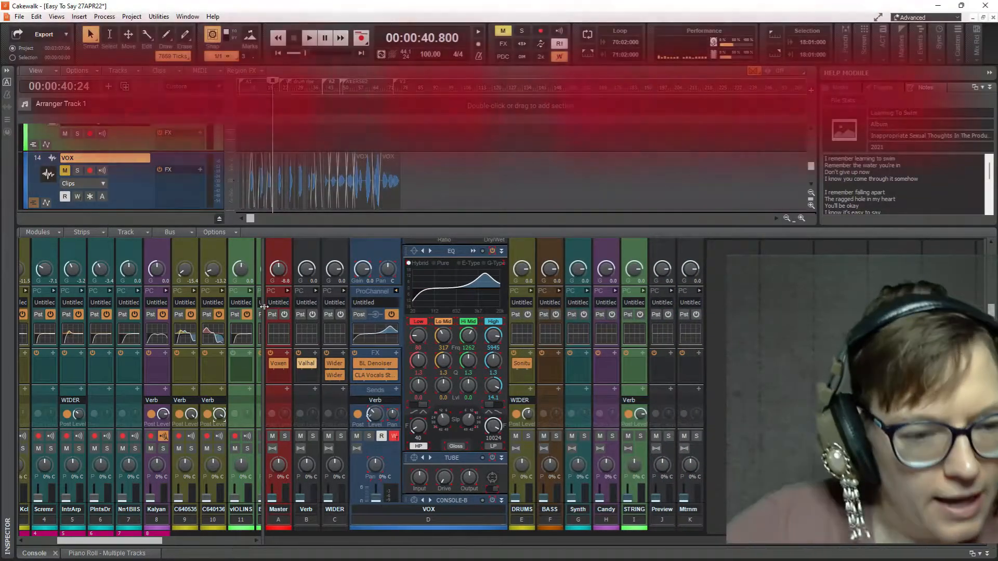